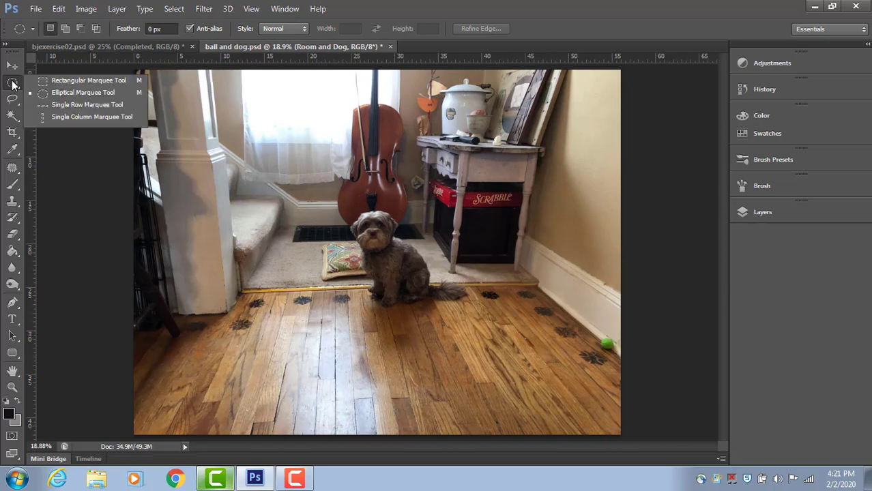
Check the Lasso tool variants, then make the Elliptical Marquee Tool the active selection tool.
left_click(67, 117)
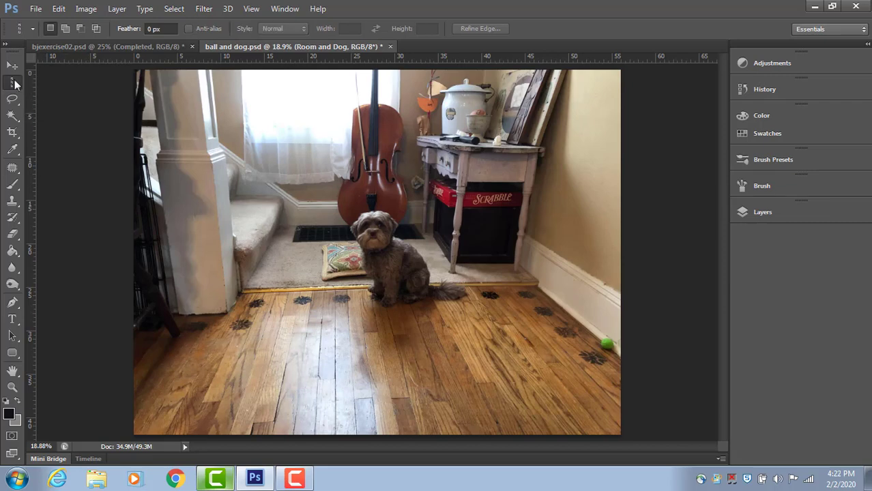
right_click(15, 83)
left_click(58, 91)
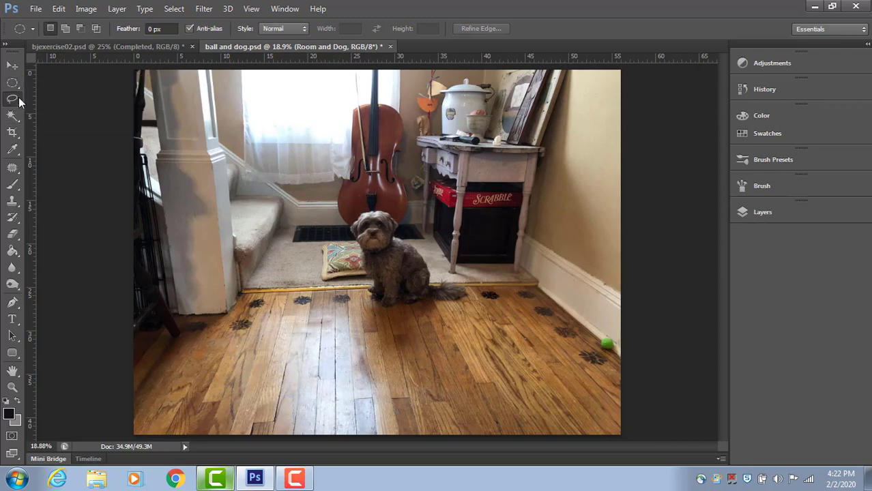
left_click(15, 100)
right_click(15, 100)
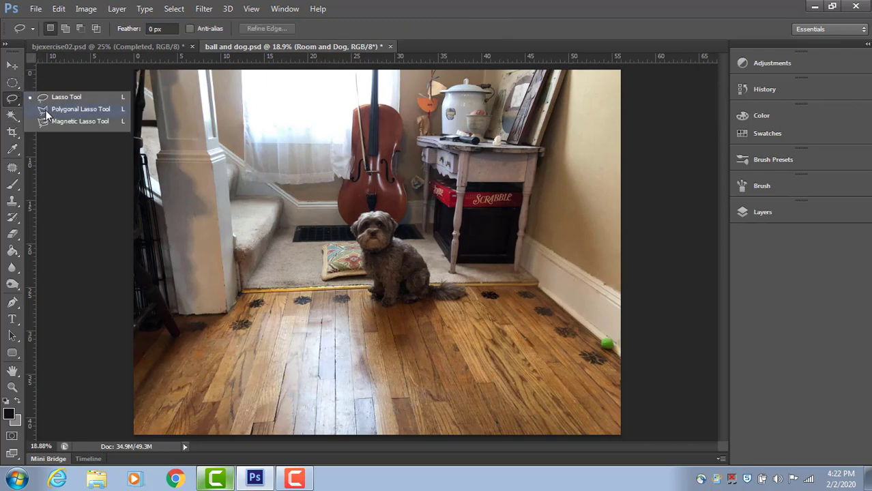
left_click(15, 84)
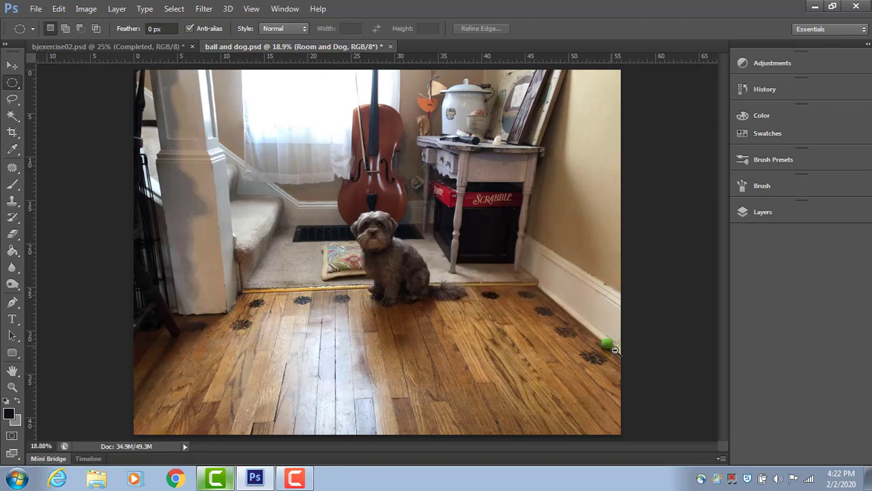
Zoom in on the green ball by the right baseboard and test an elliptical selection around it.
left_click_drag(608, 345, 688, 410)
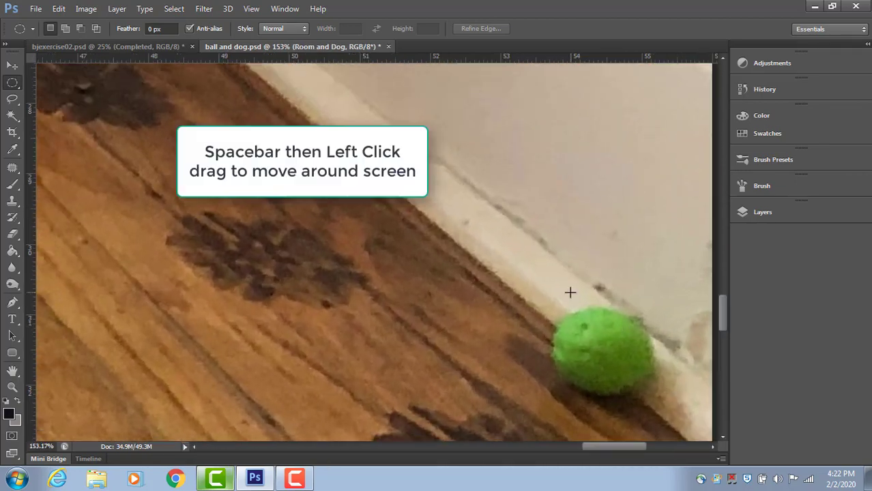
left_click_drag(567, 290, 352, 198)
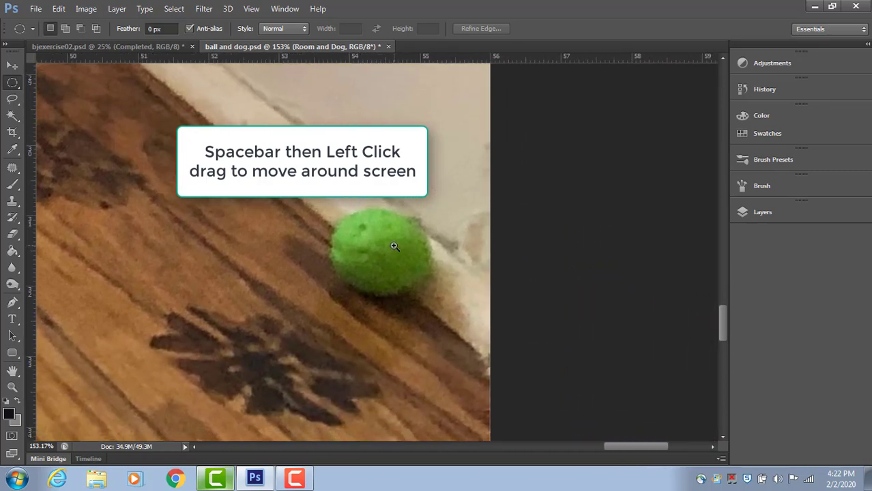
left_click_drag(389, 253, 411, 264)
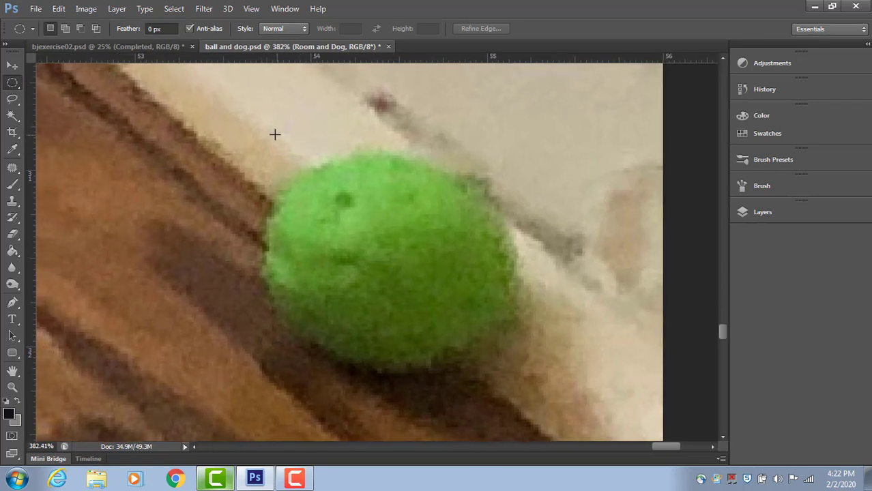
left_click_drag(232, 117, 435, 356)
left_click(443, 333)
Trace a Lasso outline around the green ball and add the area to its left.
left_click(13, 99)
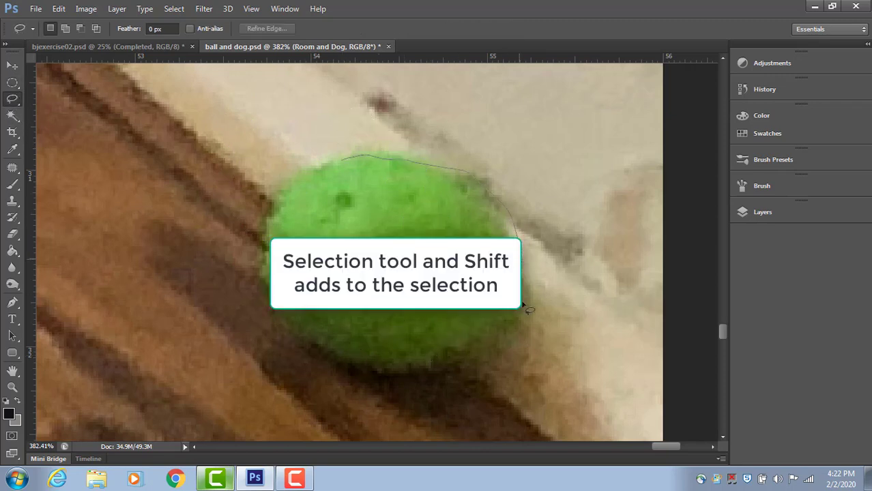
mouse_move(412, 377)
left_mouse_down()
mouse_move(346, 368)
mouse_move(285, 337)
left_mouse_up()
mouse_move(270, 206)
left_mouse_down()
mouse_move(303, 166)
mouse_move(361, 164)
left_mouse_up()
key("ctrl+plus")
key("ctrl+plus")
mouse_move(294, 148)
left_mouse_down()
mouse_move(228, 139)
mouse_move(153, 189)
left_mouse_up()
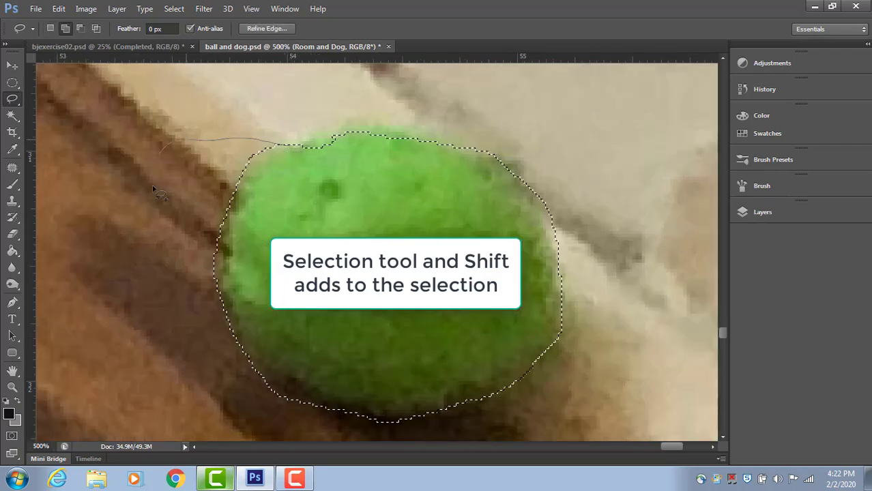
left_click_drag(333, 186, 335, 256)
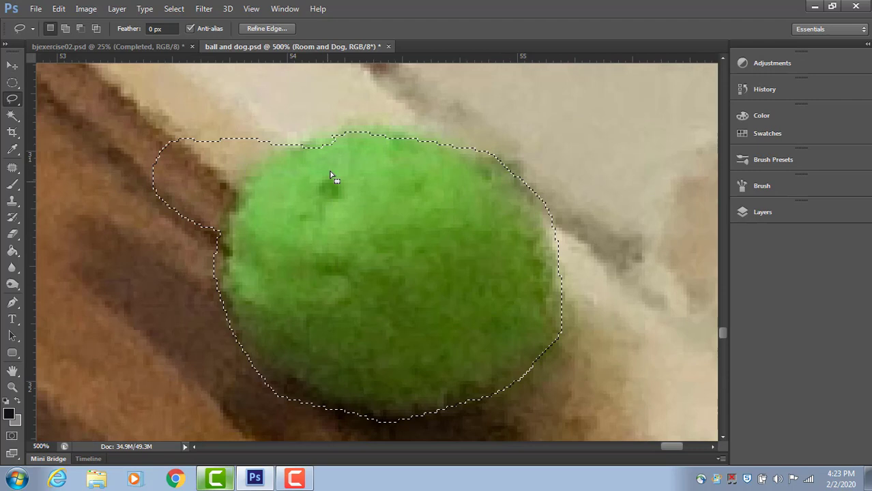
Subtract the brown floor on the left and trim the right edge to fit the ball.
left_click_drag(310, 143, 253, 175)
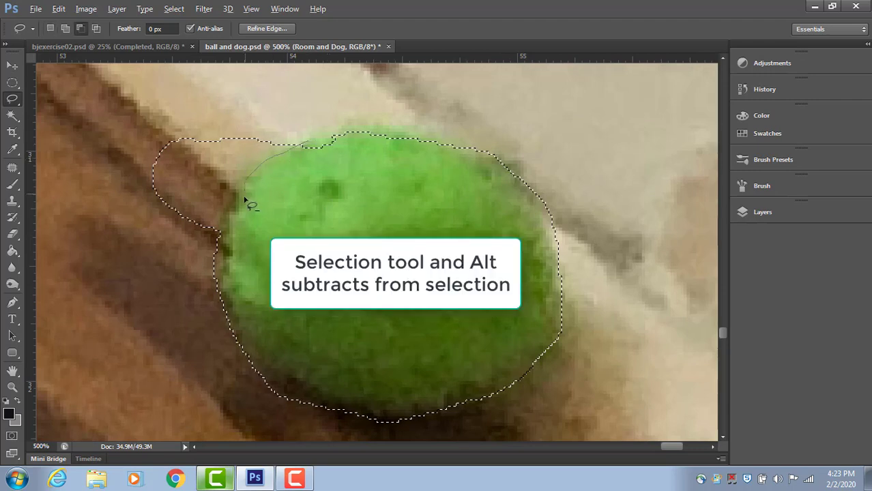
mouse_move(119, 147)
left_mouse_down()
mouse_move(233, 90)
mouse_move(329, 137)
mouse_move(367, 127)
mouse_move(403, 140)
mouse_move(397, 164)
mouse_move(311, 167)
mouse_move(399, 134)
mouse_move(421, 146)
mouse_move(384, 144)
left_mouse_up()
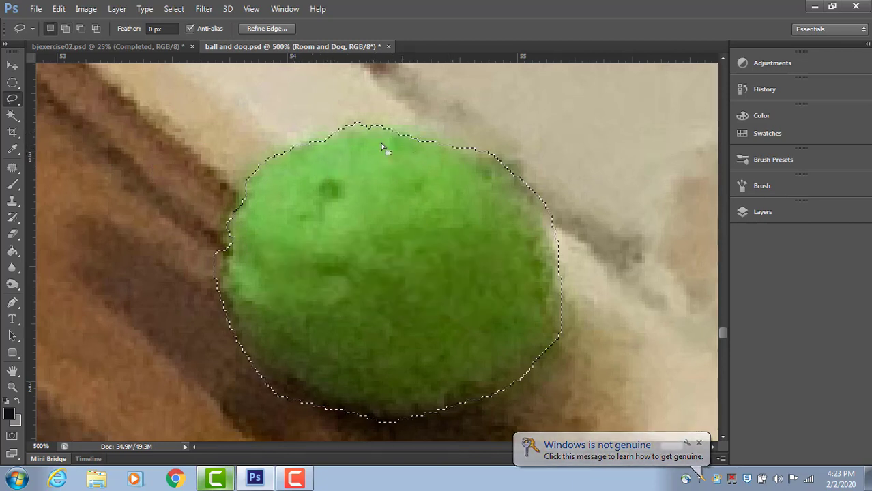
left_click_drag(535, 210, 553, 202)
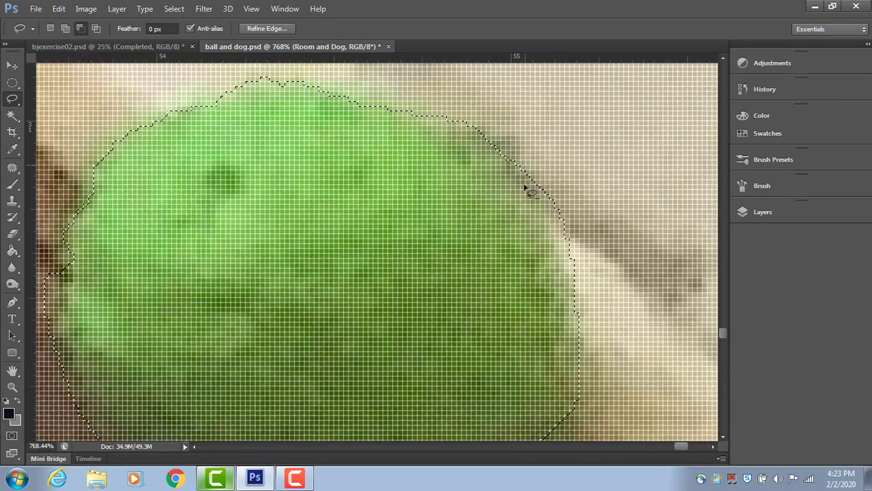
mouse_move(589, 318)
left_mouse_down()
mouse_move(618, 261)
mouse_move(545, 171)
left_mouse_up()
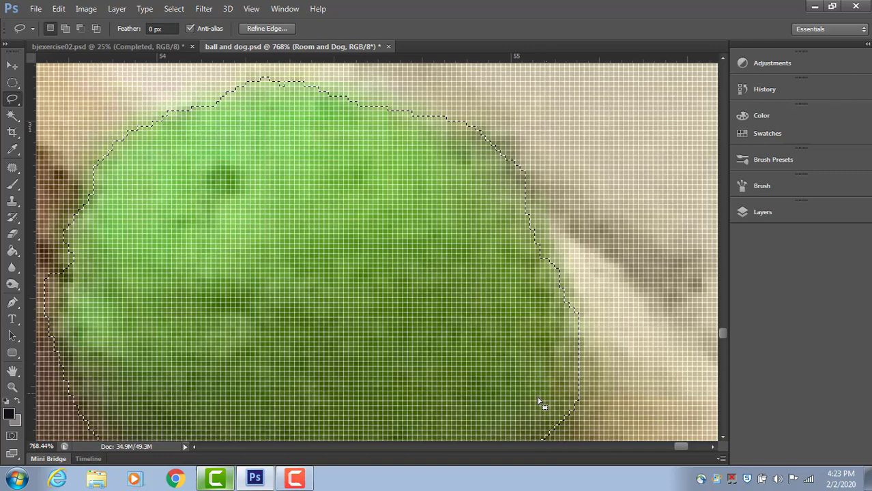
left_click_drag(423, 290, 460, 327)
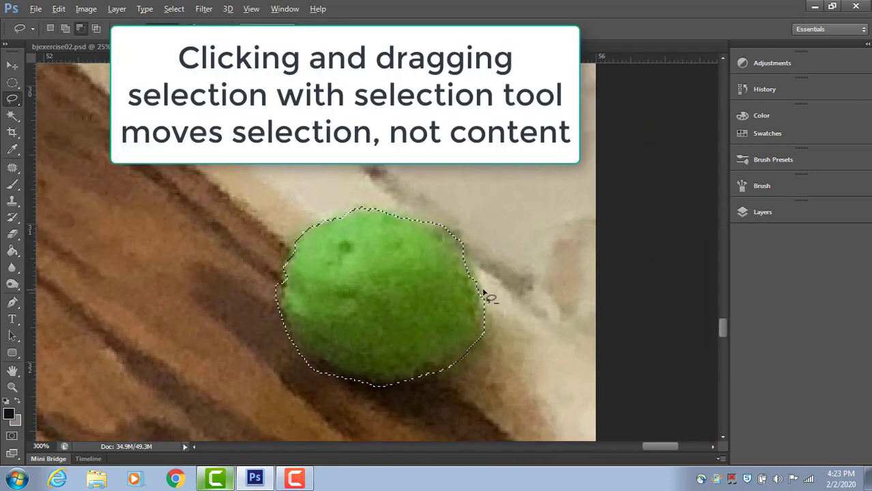
Shift the lasso outline off the ball and back, then zoom out around the ball.
key("ctrl+plus")
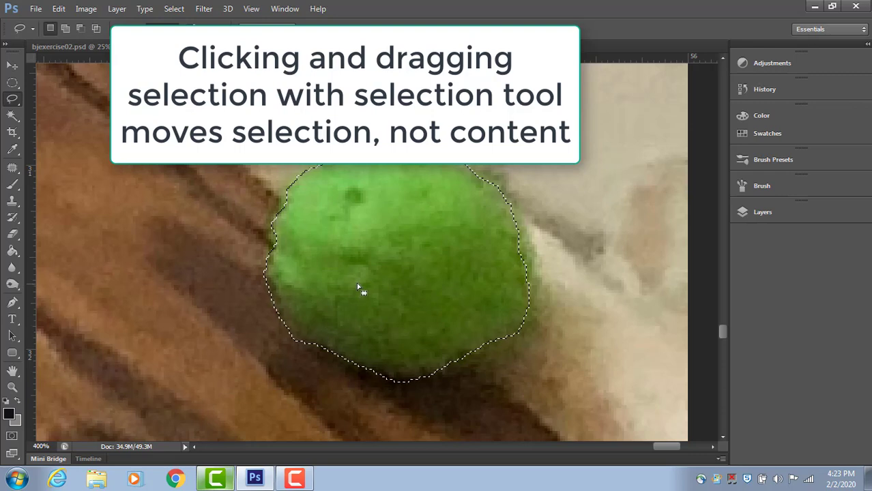
mouse_move(384, 282)
left_mouse_down()
mouse_move(238, 297)
mouse_move(230, 395)
mouse_move(232, 382)
mouse_move(299, 321)
mouse_move(410, 323)
mouse_move(410, 314)
left_mouse_up()
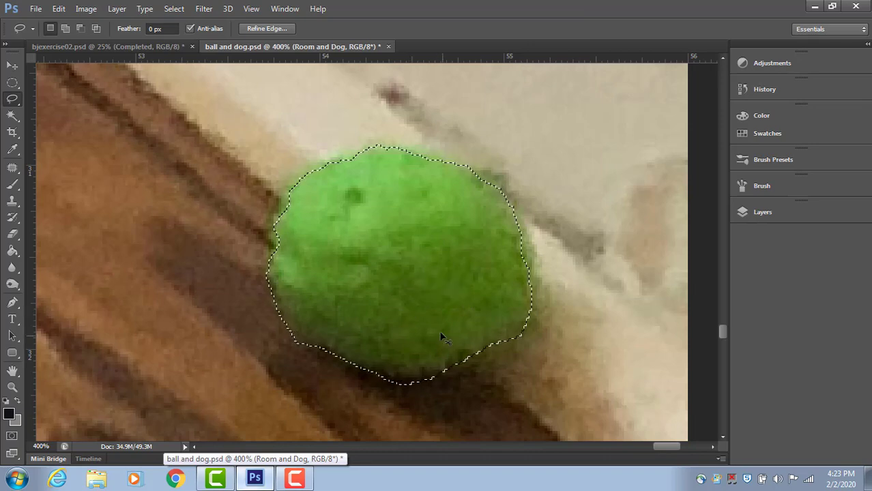
left_click(439, 330, "ctrl+alt")
left_click(439, 330, "ctrl+alt")
left_click(439, 330, "ctrl+alt")
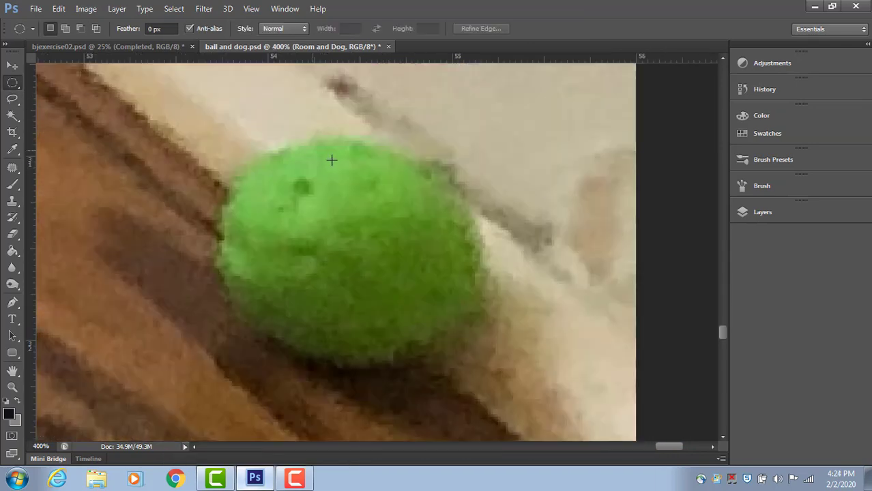
Try trial elliptical selections around the ball and a tall one at left, clearing them.
left_click_drag(239, 136, 482, 369)
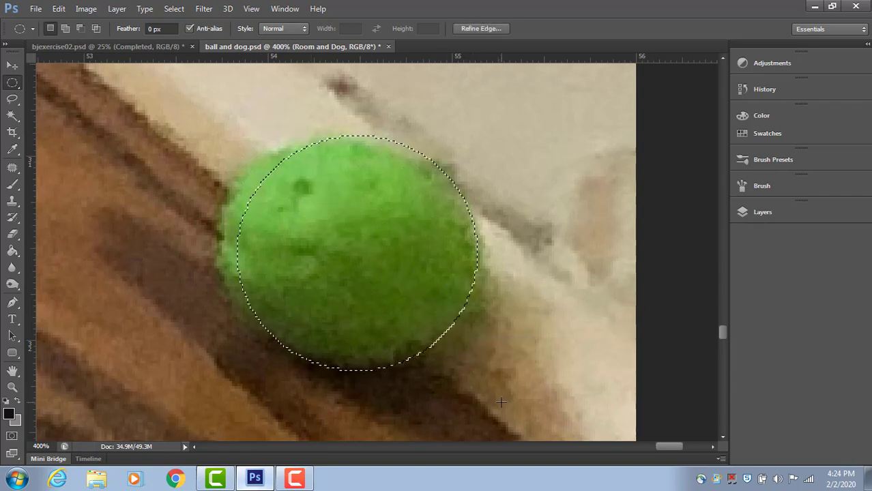
left_click_drag(71, 112, 105, 364)
left_click(157, 221)
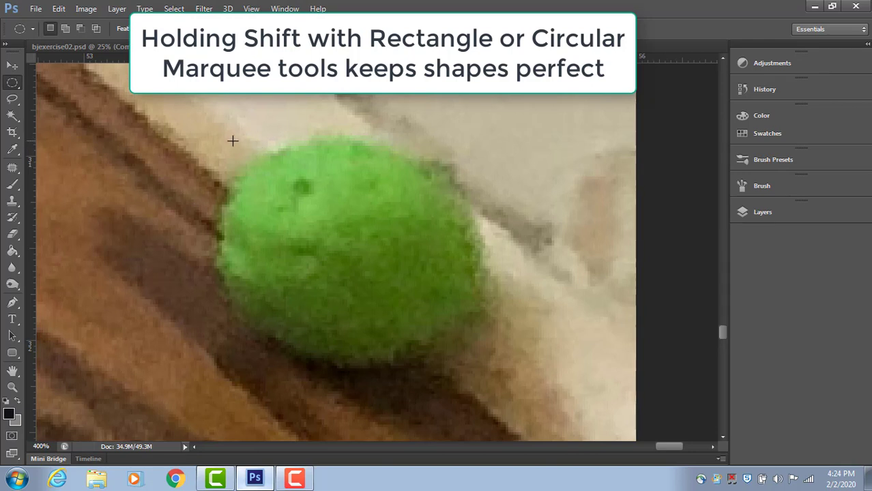
left_click_drag(235, 135, 486, 365)
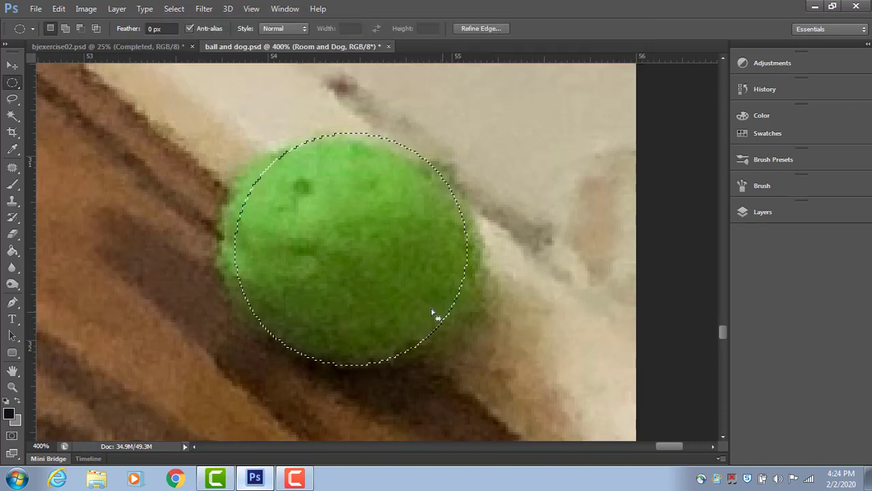
left_click(418, 304)
Draw a round selection over the ball, then reposition and redraw it to fit snugly.
left_click_drag(211, 126, 465, 368)
mouse_move(364, 327)
left_mouse_down()
mouse_move(370, 310)
mouse_move(362, 323)
left_mouse_up()
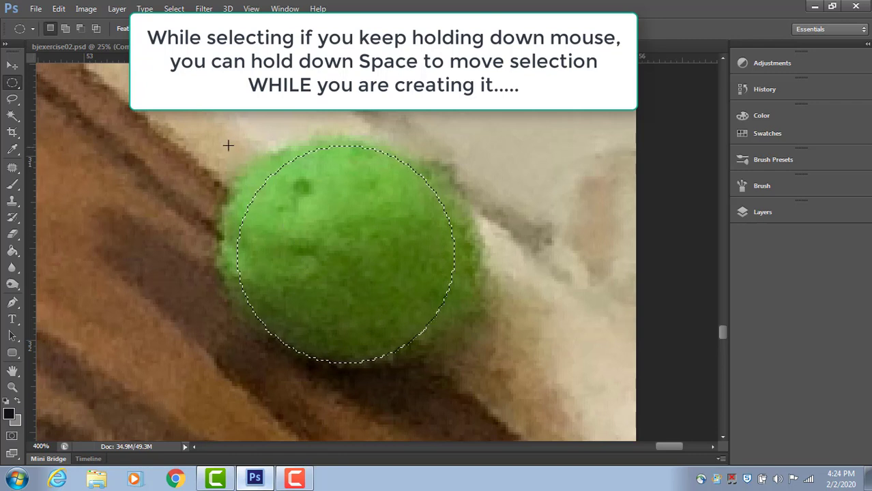
left_click_drag(254, 153, 410, 346)
With the Move tool and Layers panel shown, move the selected ball and undo the move.
key("v")
left_click(803, 218)
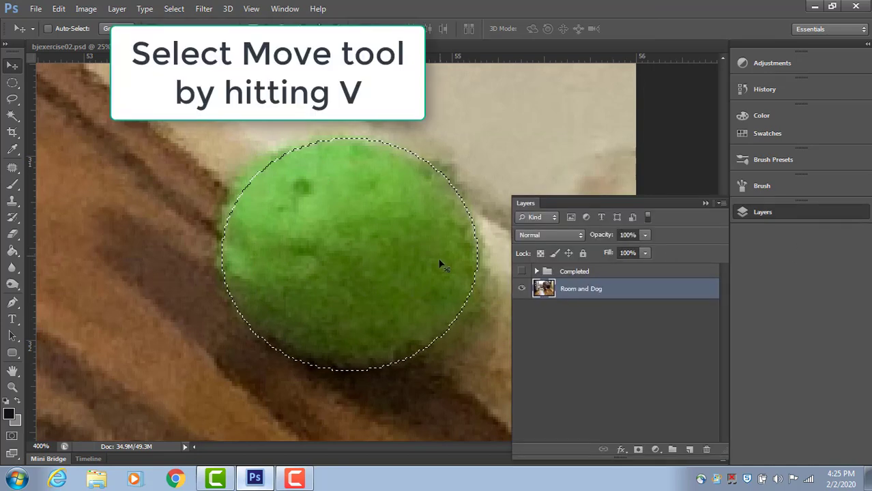
left_click_drag(396, 248, 230, 273)
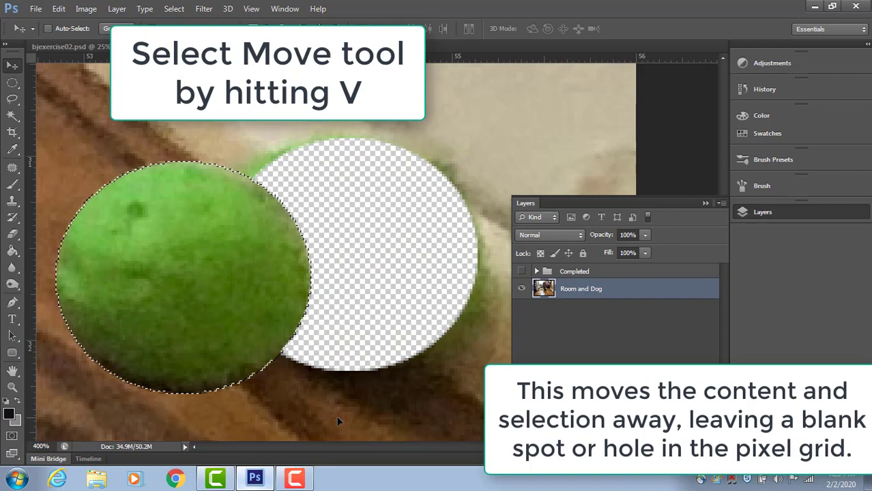
key("ctrl+z")
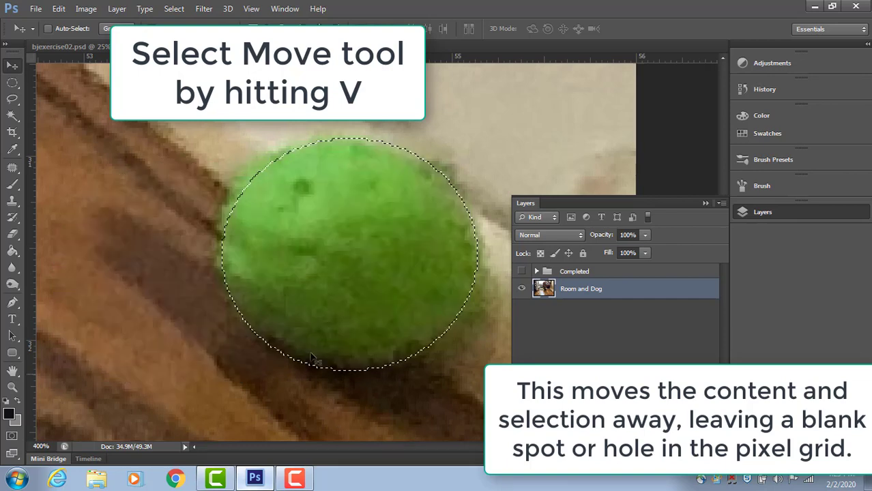
Drag out a duplicate of the ball and move it away from the original.
mouse_move(382, 272)
left_mouse_down()
mouse_move(317, 269)
mouse_move(194, 291)
mouse_move(142, 211)
mouse_move(146, 200)
left_mouse_up()
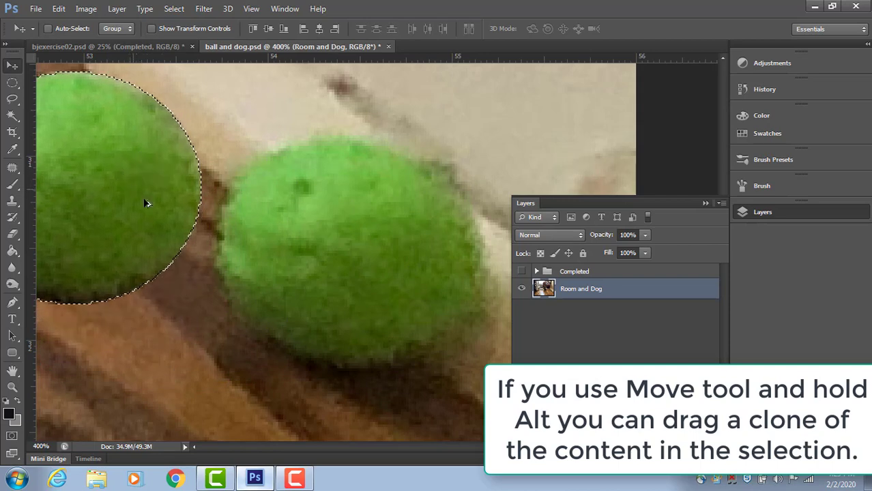
left_click(247, 266, "alt")
left_click(248, 265, "alt")
left_click(248, 265, "alt")
left_click(247, 266, "alt")
mouse_move(229, 263)
left_mouse_down()
mouse_move(174, 304)
mouse_move(191, 305)
left_mouse_up()
Cut the duplicate ball out and paste it onto a new layer, moving it up and left.
key("ctrl+alt+z")
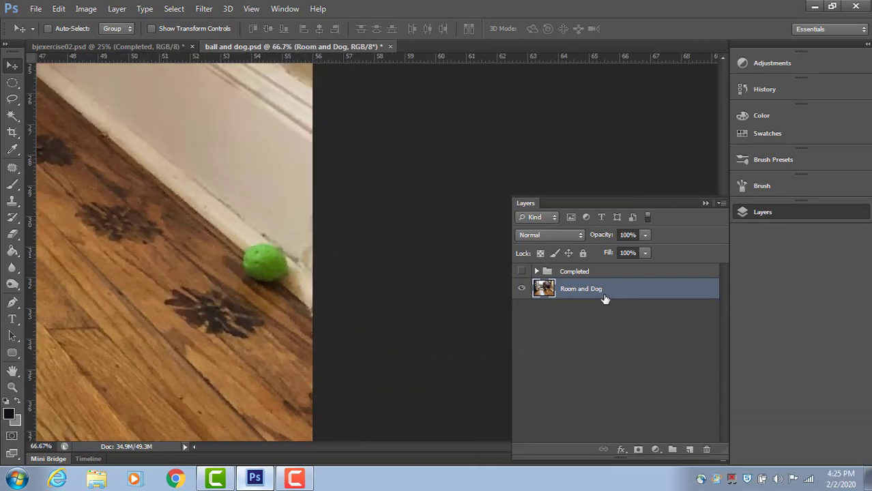
key("ctrl+v")
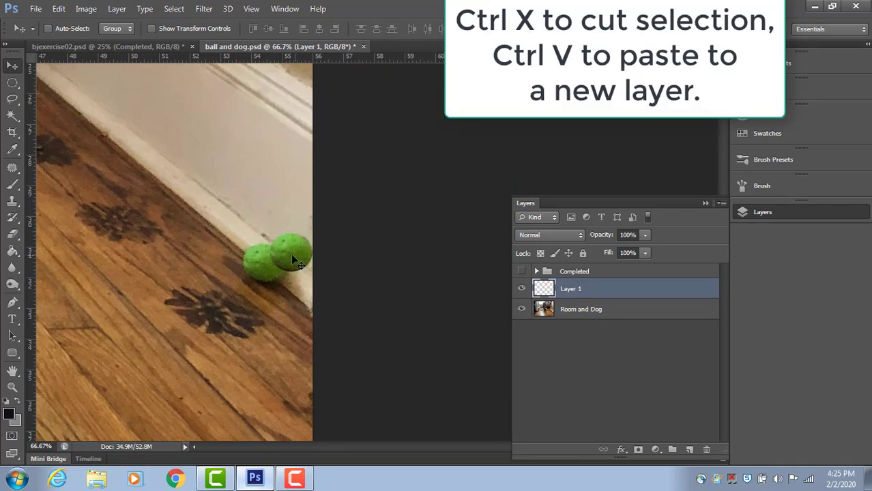
left_click_drag(291, 253, 132, 218)
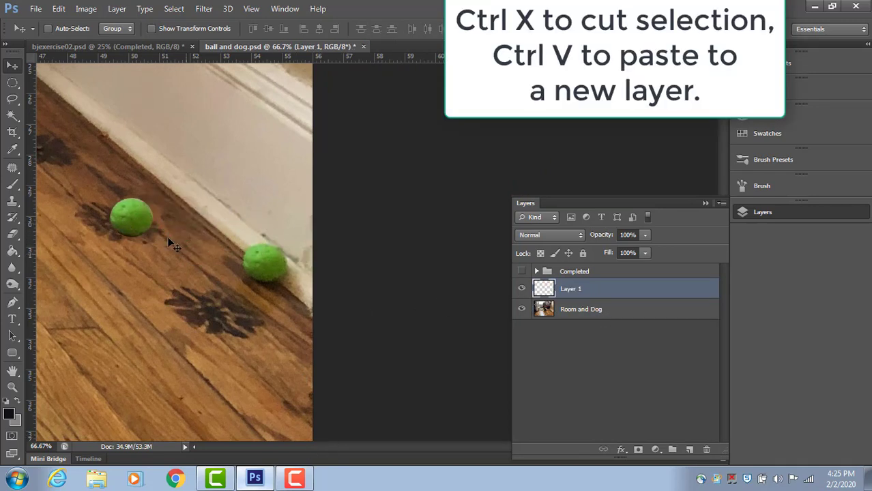
left_click_drag(170, 244, 155, 270)
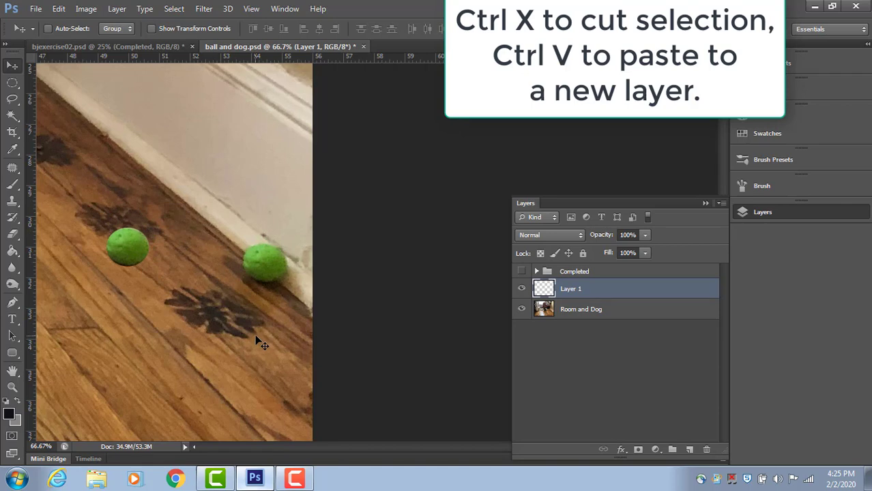
key("ctrl+minus")
key("ctrl+minus")
key("ctrl+minus")
left_click_drag(197, 293, 134, 283)
key("ctrl+minus")
key("ctrl+minus")
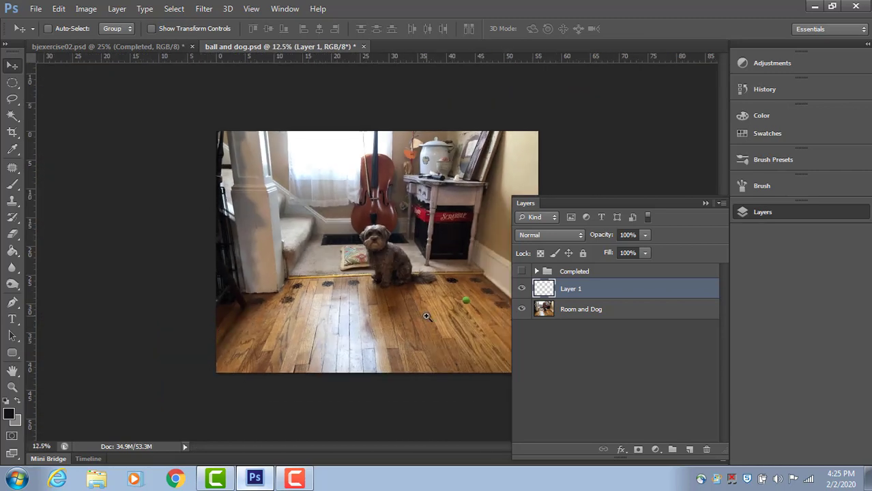
Place the pasted ball on the floor to the right of the dog.
key("ctrl+plus")
scroll(385, 321, "right", 3)
scroll(386, 321, "up", 1)
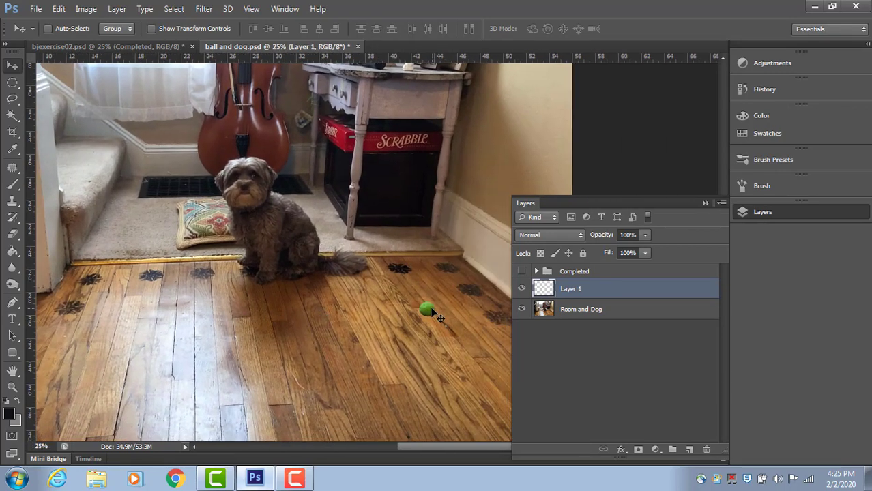
left_click_drag(432, 313, 400, 296)
left_click_drag(409, 341, 350, 340)
left_click_drag(323, 294, 357, 307)
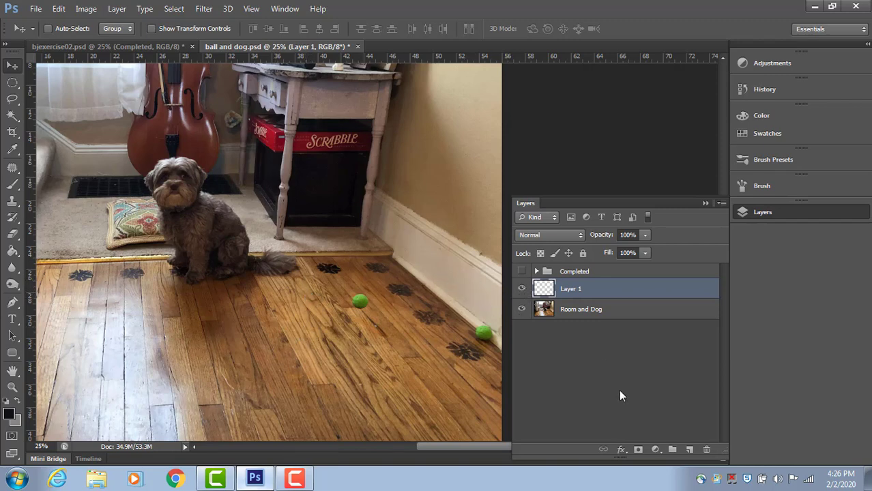
Test the ball layer's opacity and set it back to 100%.
left_click(645, 236)
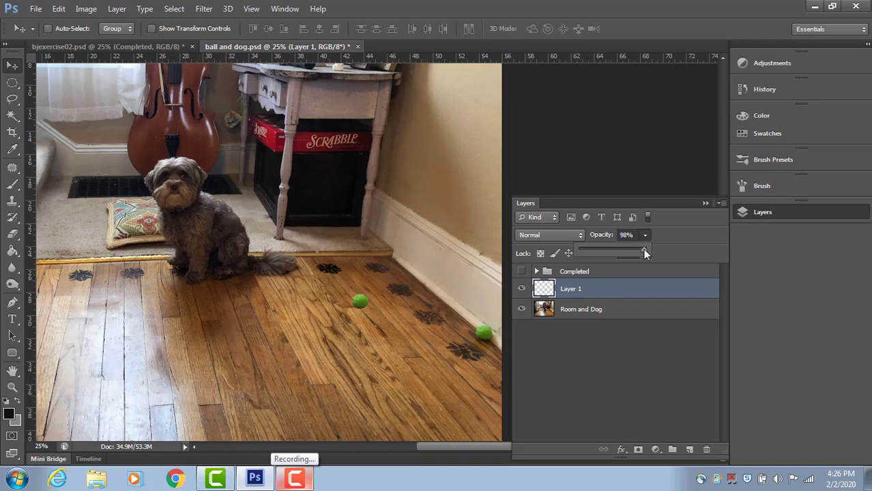
left_click_drag(606, 251, 635, 253)
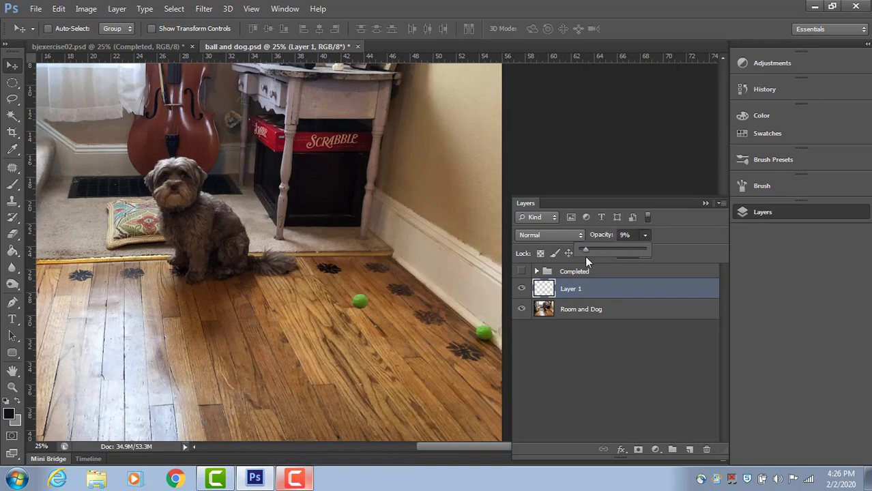
left_click_drag(596, 252, 654, 250)
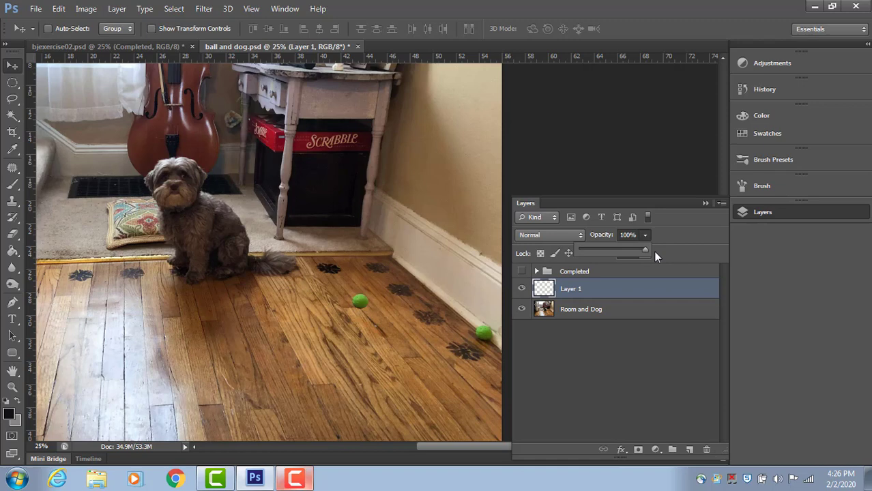
Rename Layer 1 to 'new ball'.
left_click(585, 292)
double_click(572, 289)
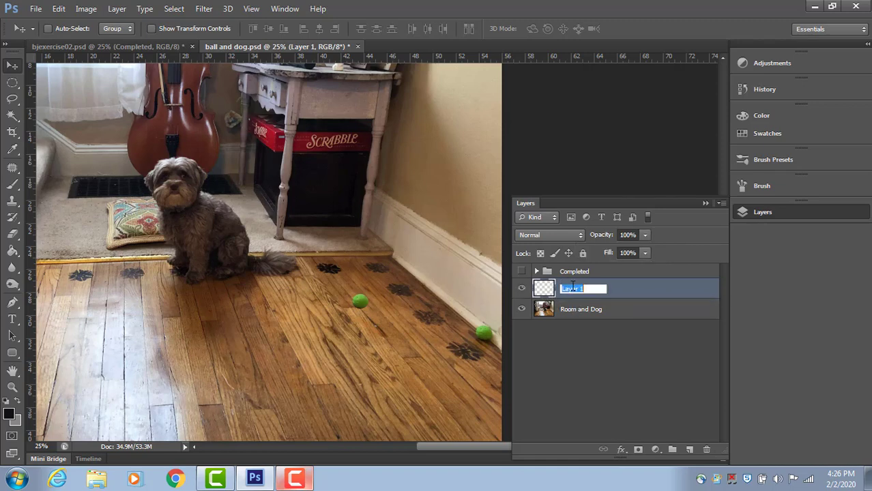
type("new ball")
key("Return")
Move 'new ball' below Room and Dog and back above it, then deselect.
left_click_drag(608, 289, 575, 322)
left_click(592, 290)
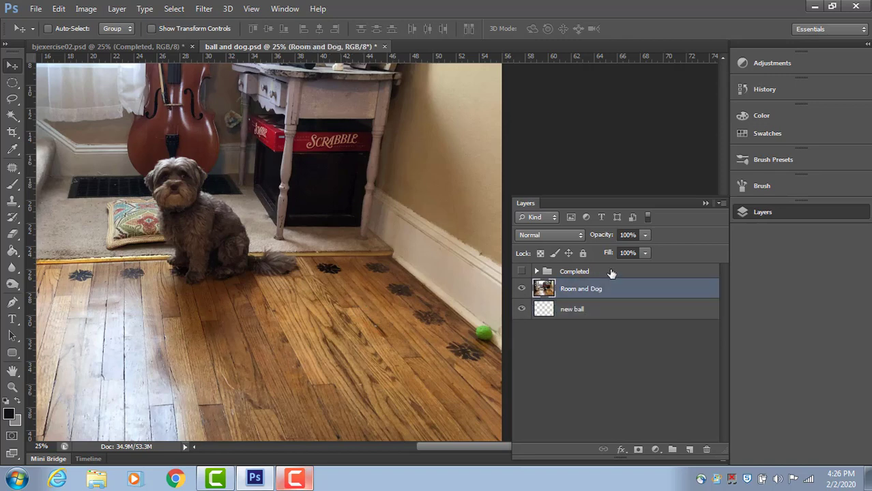
left_click_drag(644, 236, 679, 258)
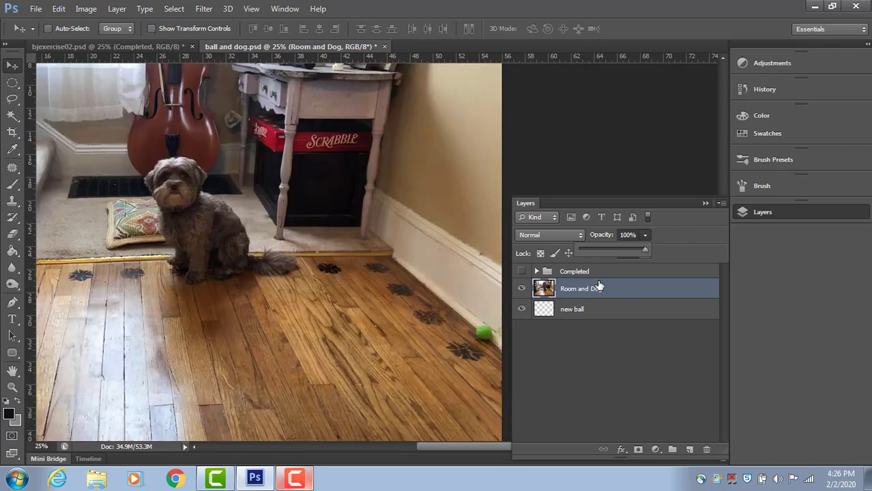
left_click_drag(591, 316, 584, 285)
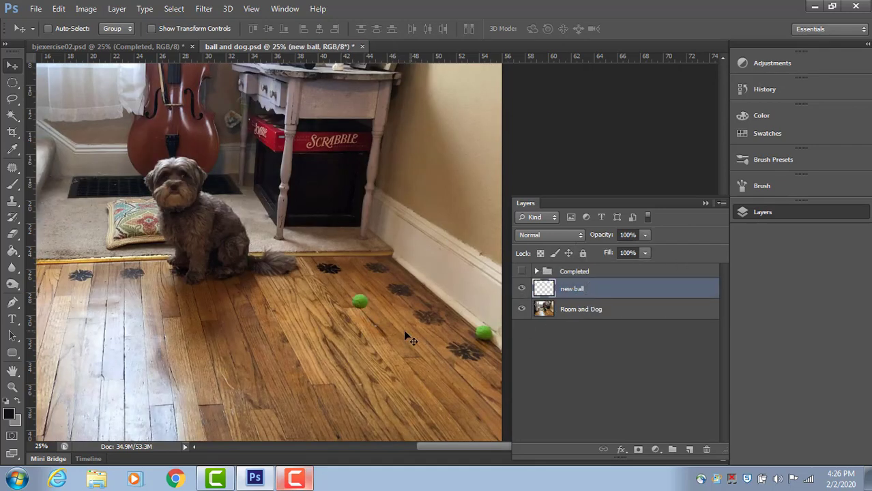
left_click(543, 289, "ctrl")
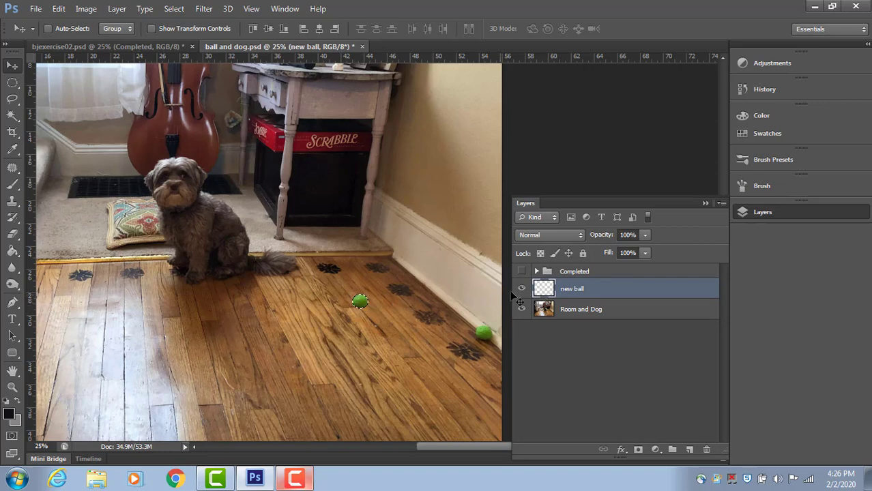
key("ctrl+d")
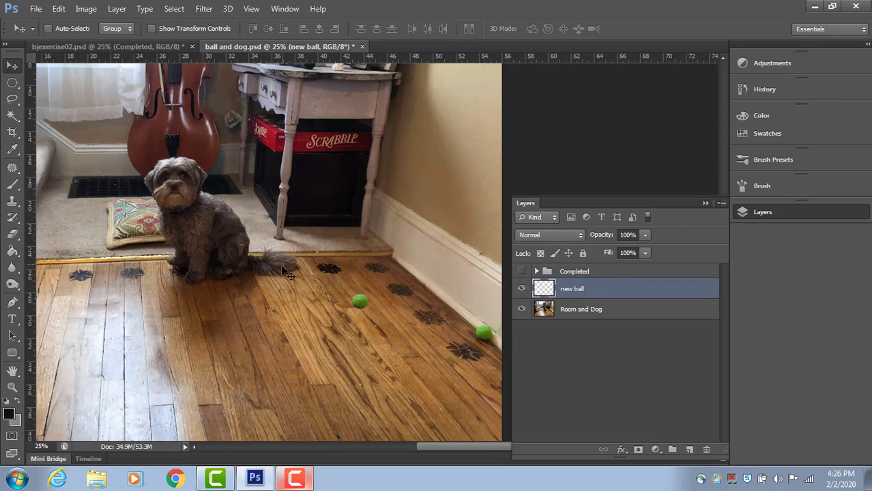